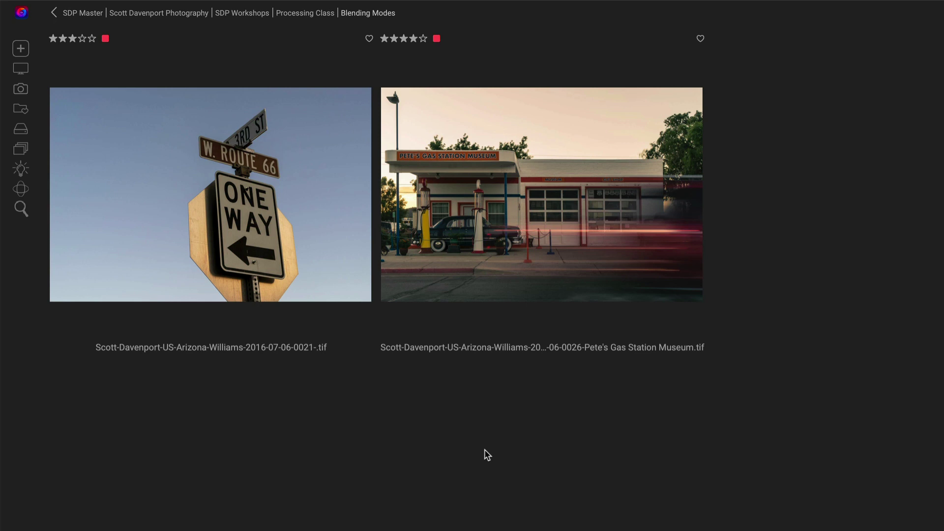
- Stack the Pete's Gas Station and One Way sign photos as layers in a new photo
click(487, 256)
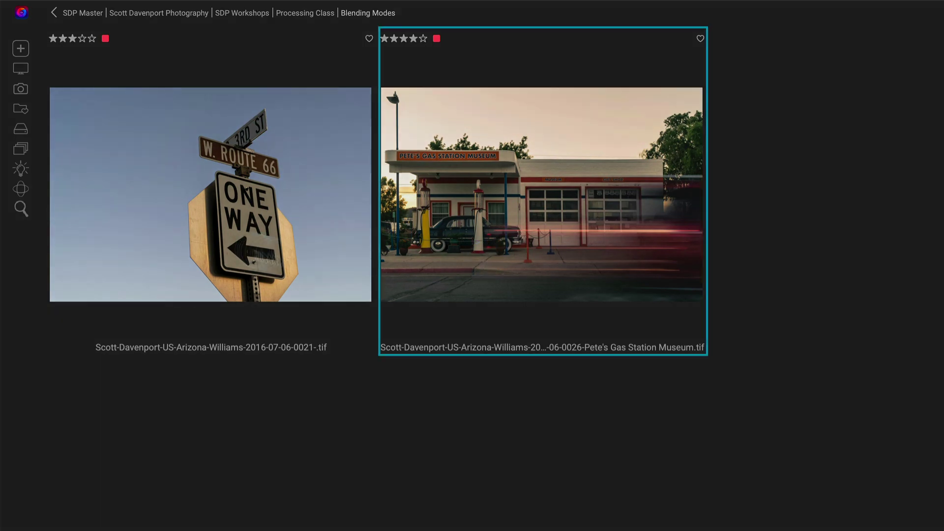
ctrl+click(243, 247)
click(929, 83)
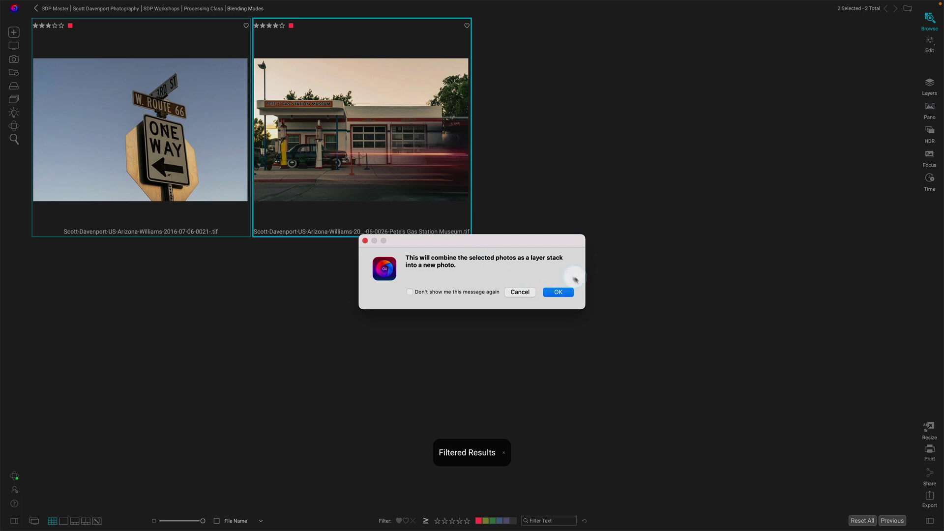
click(557, 292)
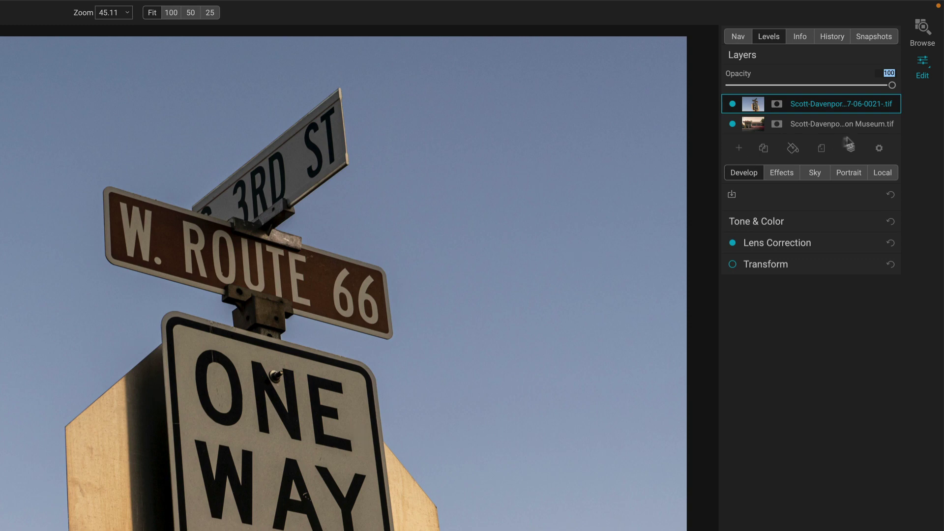
click(880, 150)
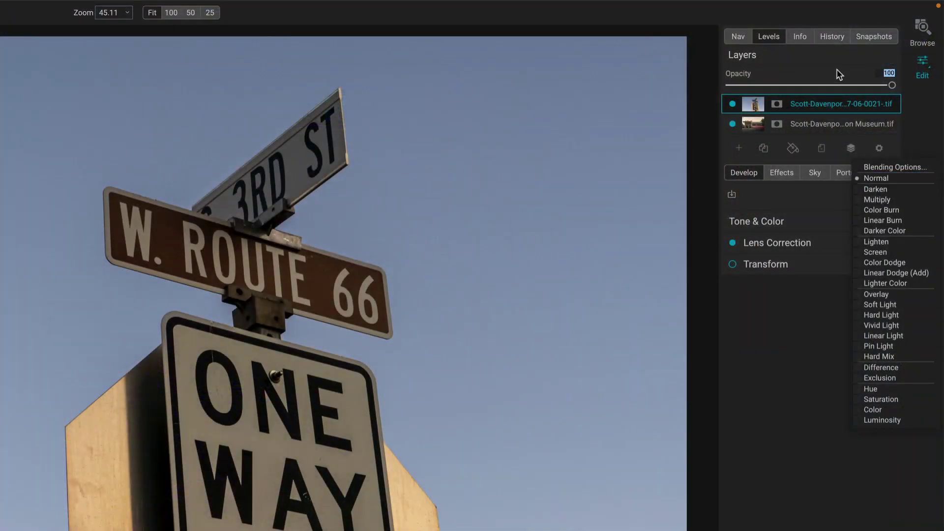
key(Escape)
drag(892, 86, 831, 67)
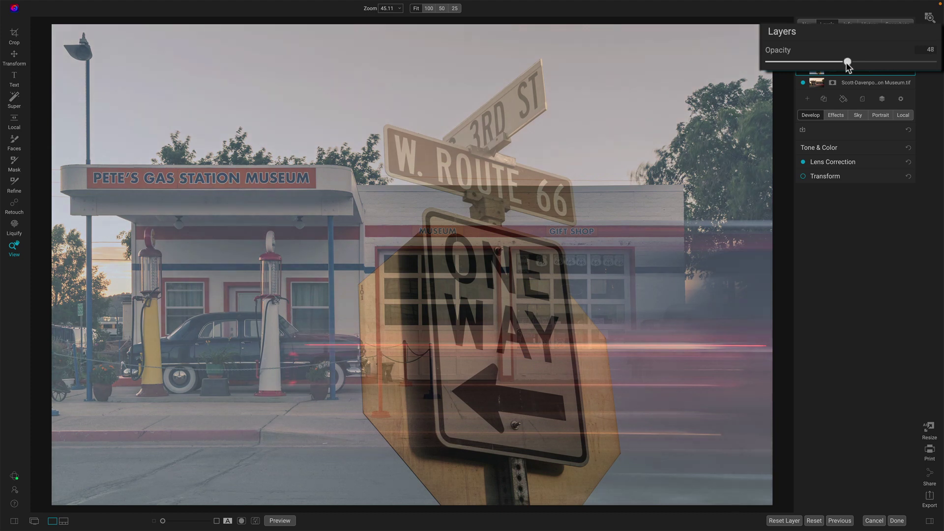
drag(851, 64, 857, 60)
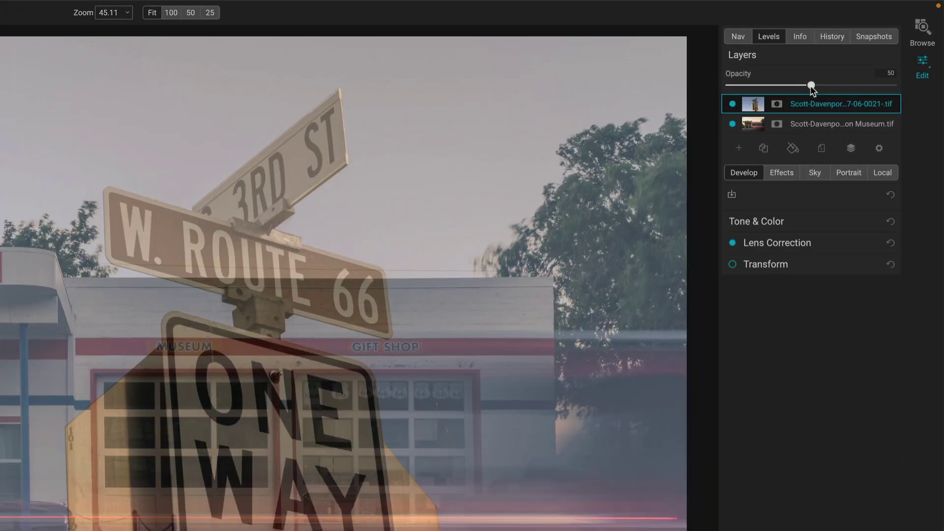
drag(811, 87, 907, 92)
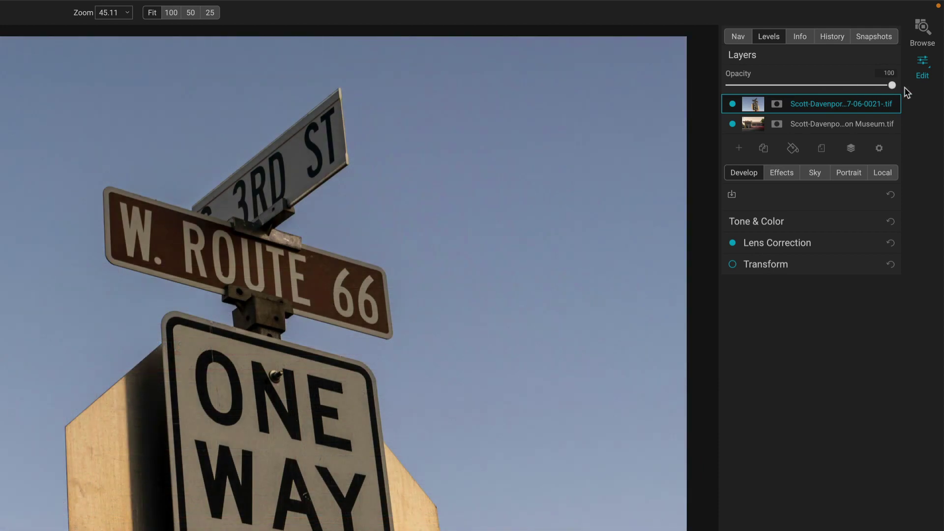
click(777, 104)
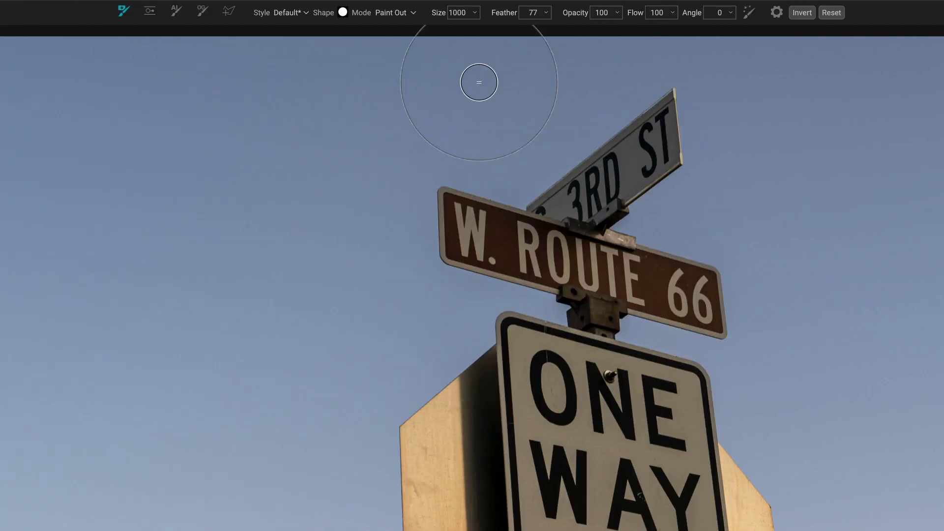
- With AI Quick Mask, mark the 3RD ST, Route 66 and One Way signs to keep
click(204, 14)
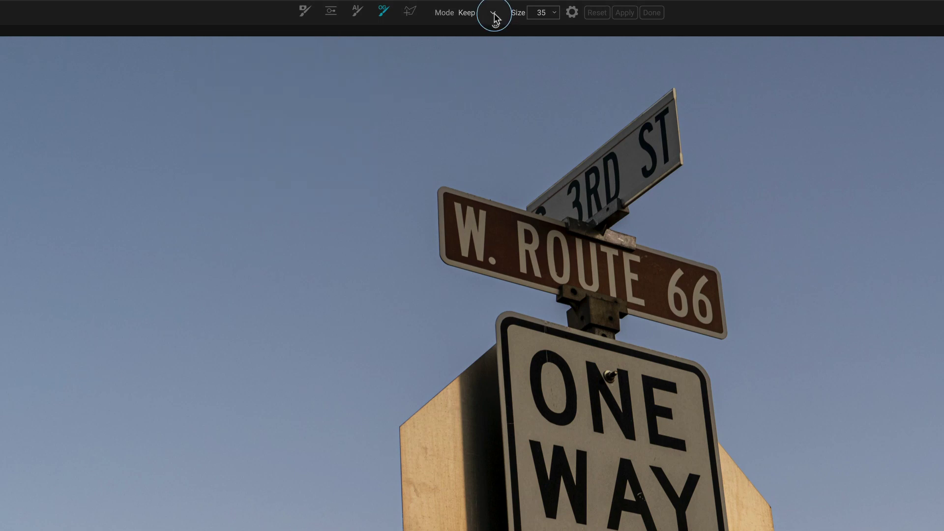
mouse_move(642, 154)
mouse_down()
mouse_move(562, 203)
mouse_move(508, 254)
mouse_up()
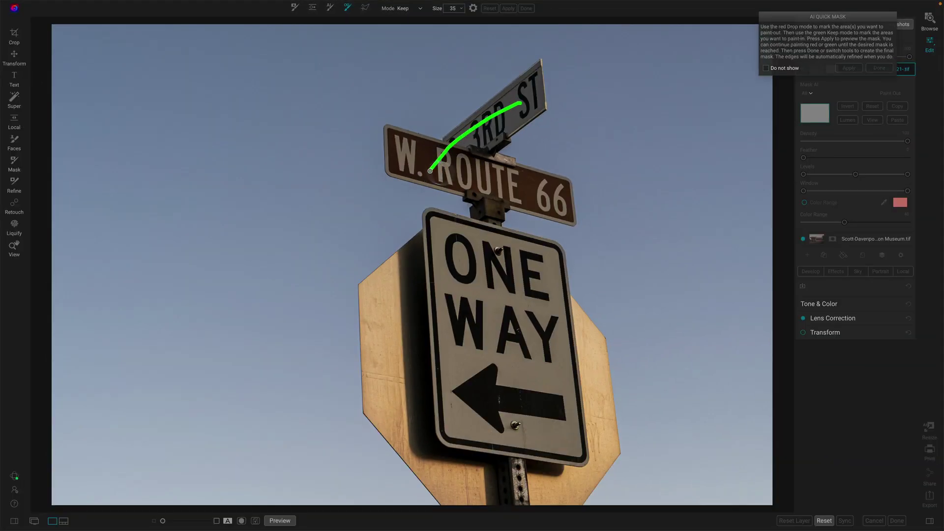
drag(430, 170, 531, 195)
mouse_move(498, 262)
mouse_down()
mouse_move(410, 361)
mouse_move(450, 454)
mouse_move(558, 423)
mouse_move(495, 336)
mouse_up()
- Mark the left and right sky to drop, then apply the AI mask and finish
click(417, 9)
click(413, 17)
mouse_move(438, 61)
mouse_down()
mouse_move(233, 110)
mouse_move(149, 356)
mouse_up()
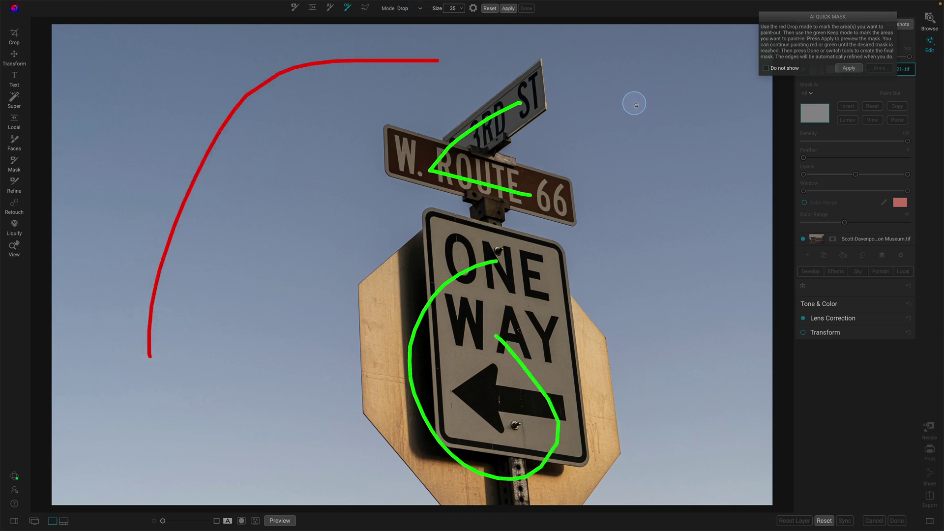
drag(634, 104, 683, 359)
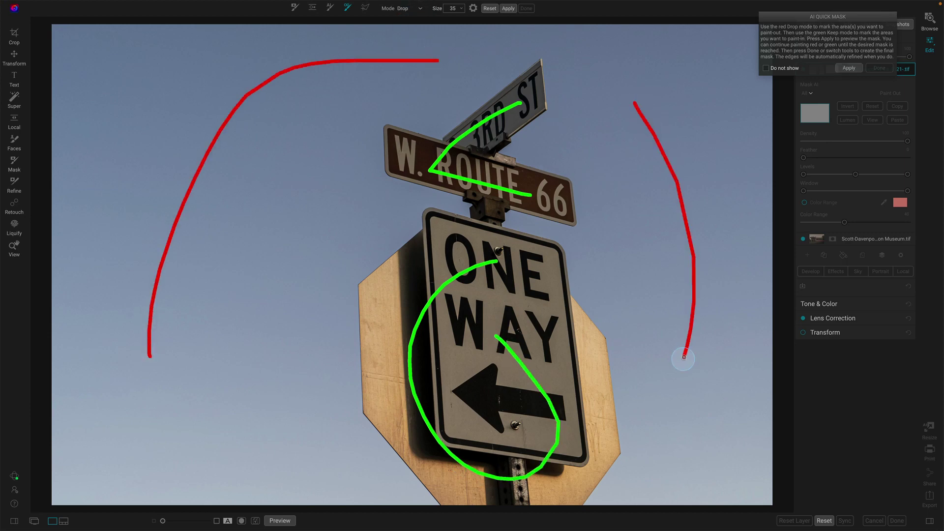
click(847, 68)
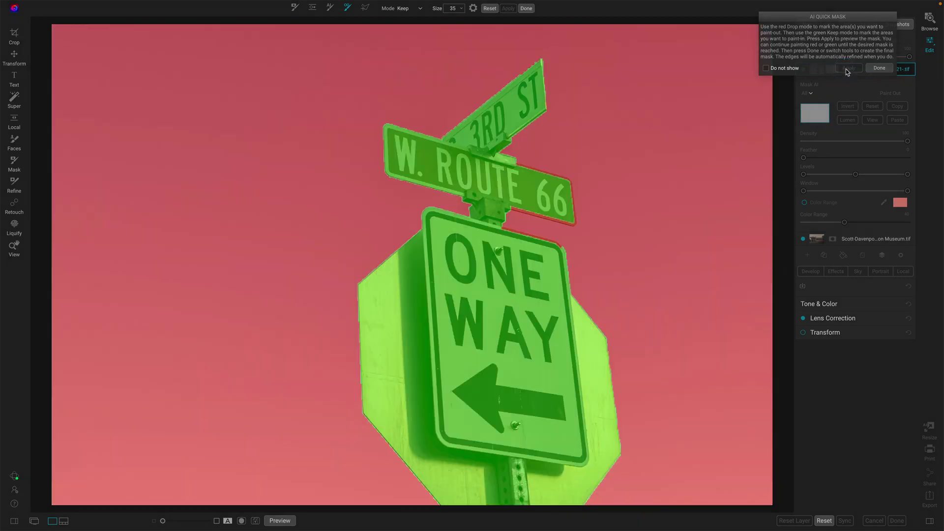
click(879, 68)
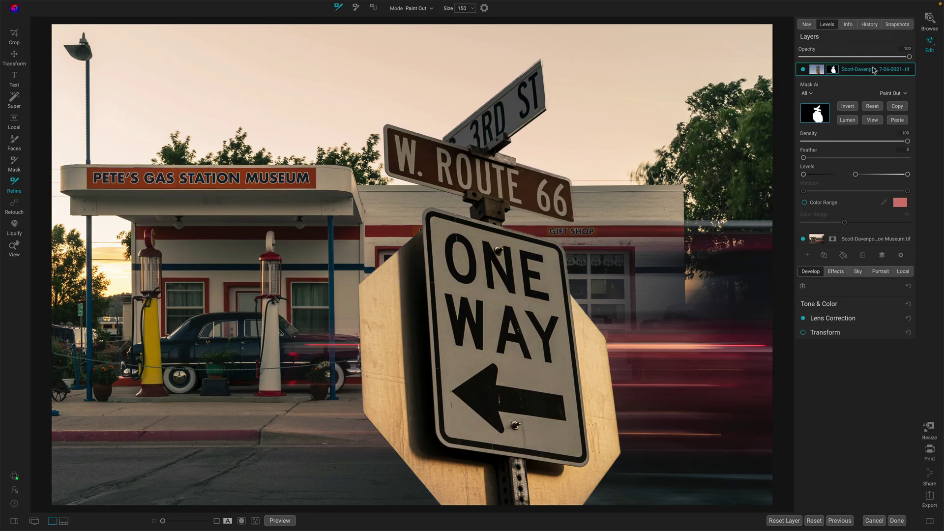
- Lower the sign layer's opacity to about 57, then select the first seascape exposure
drag(930, 64, 835, 65)
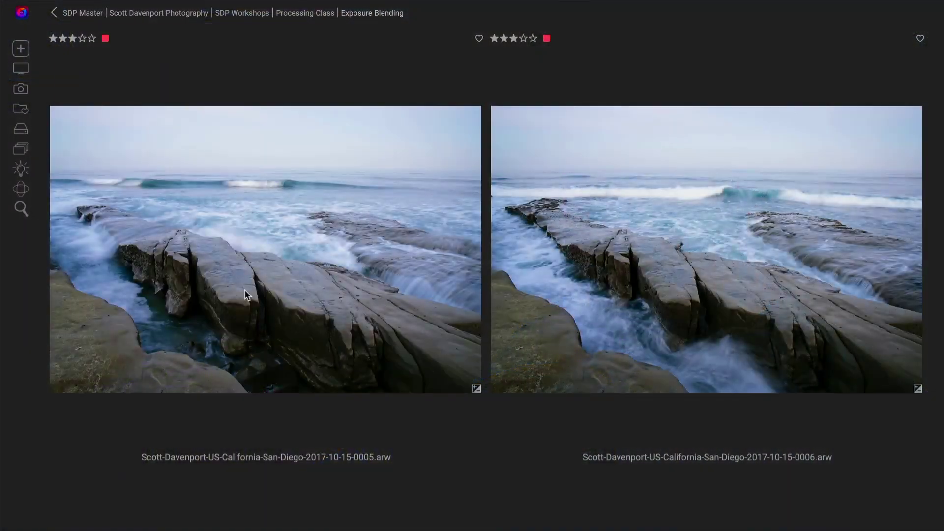
click(244, 291)
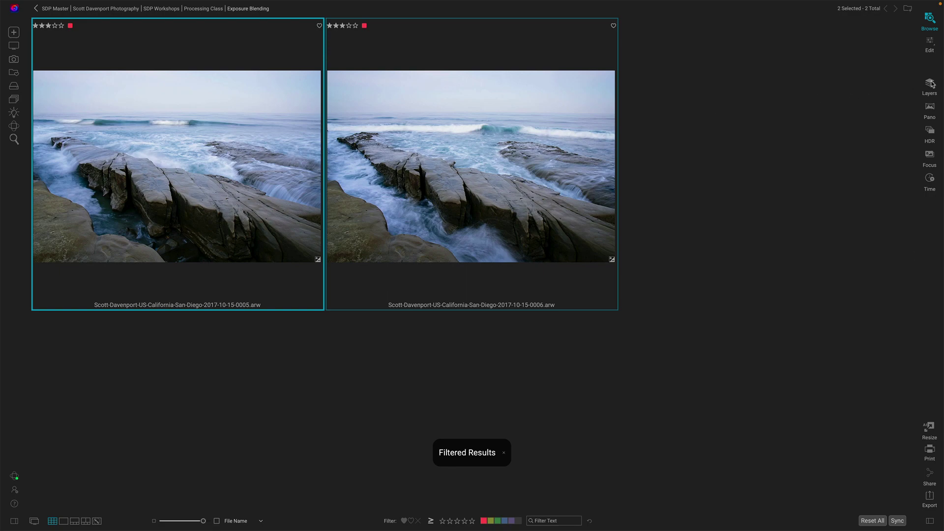
- Stack both San Diego seascape exposures as layers and hide the top layer
click(933, 85)
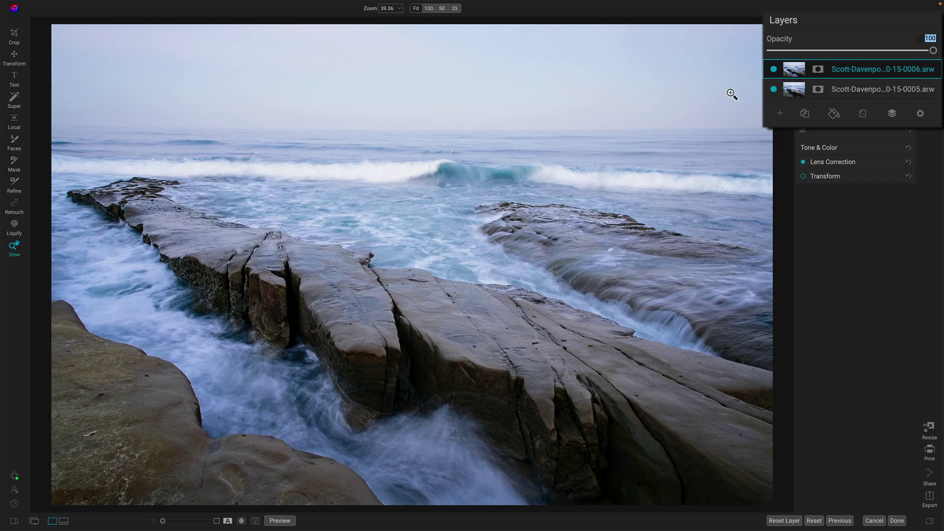
click(774, 69)
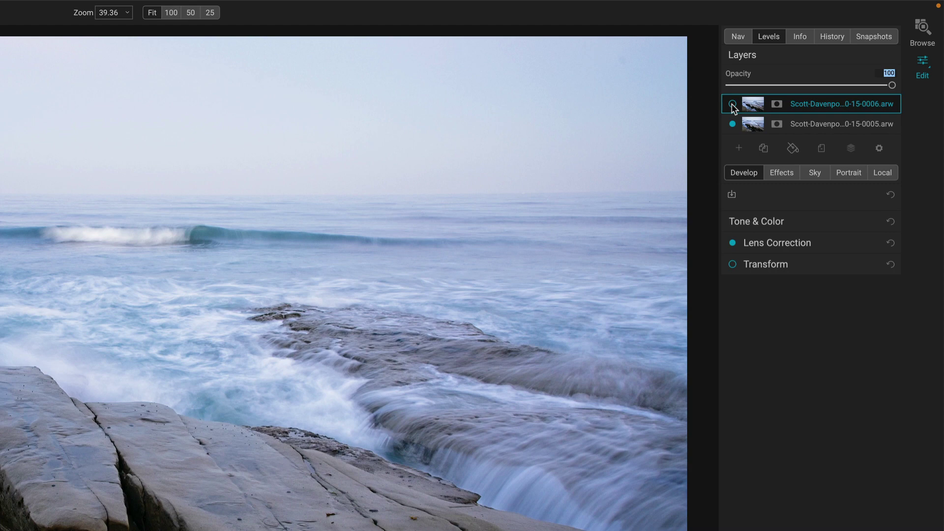
- Give the top seascape layer an inverted hide-all mask and paint smooth surf into the lower channel
click(733, 104)
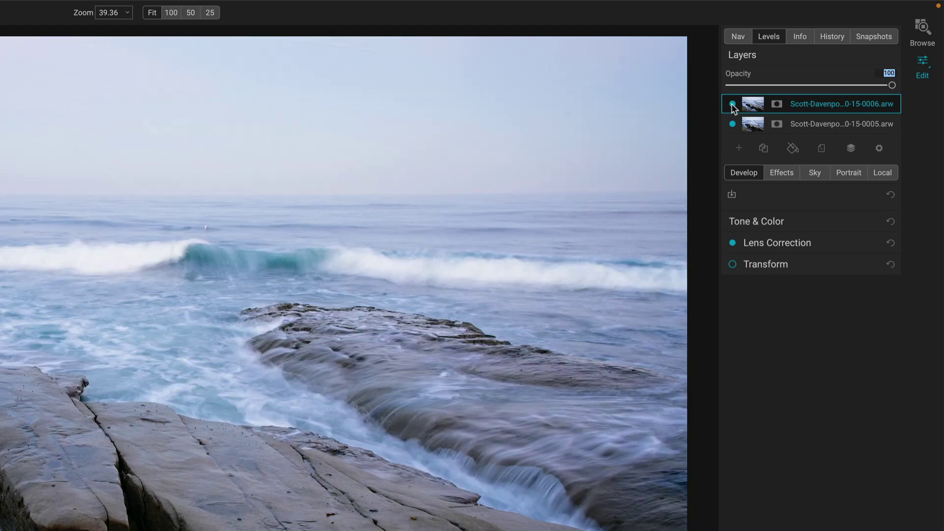
click(778, 102)
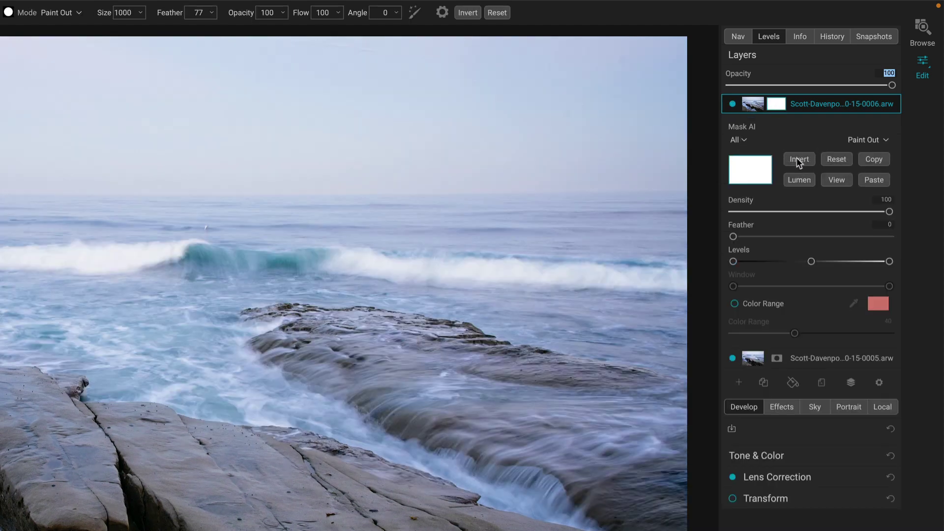
click(798, 161)
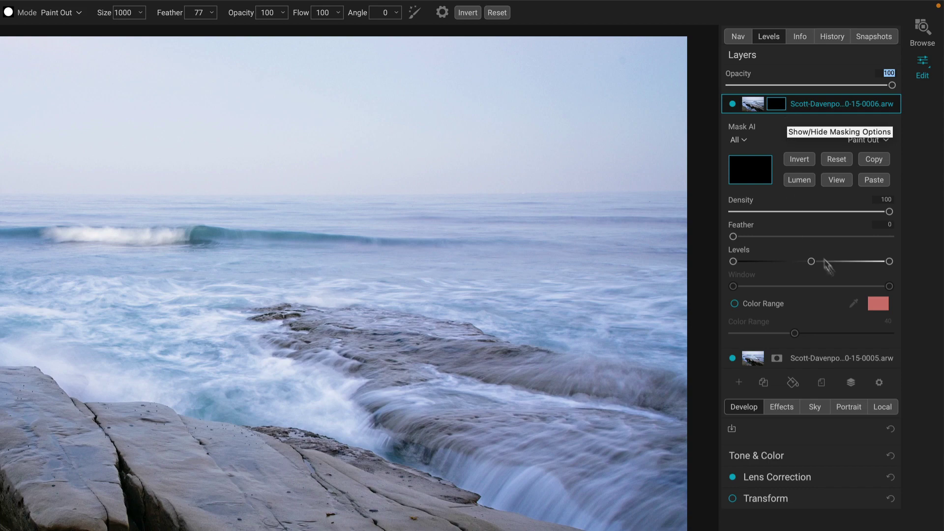
click(880, 383)
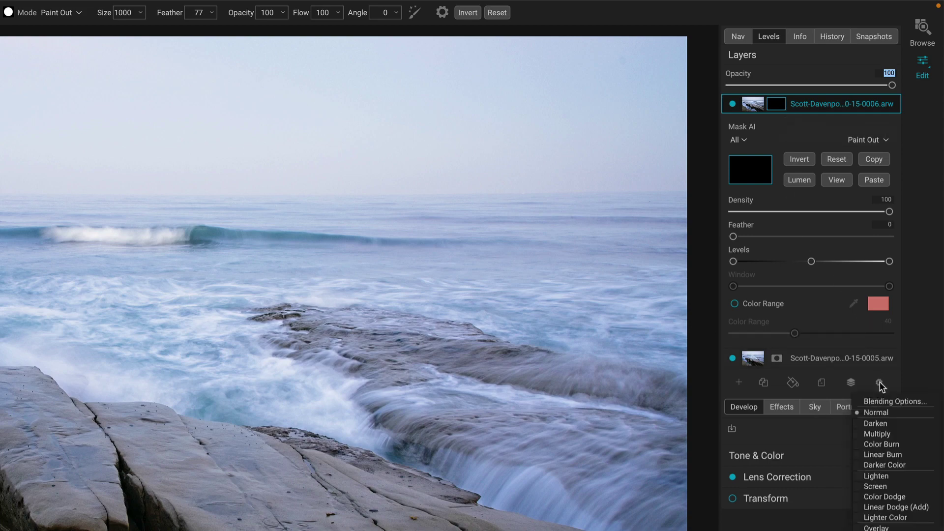
click(880, 384)
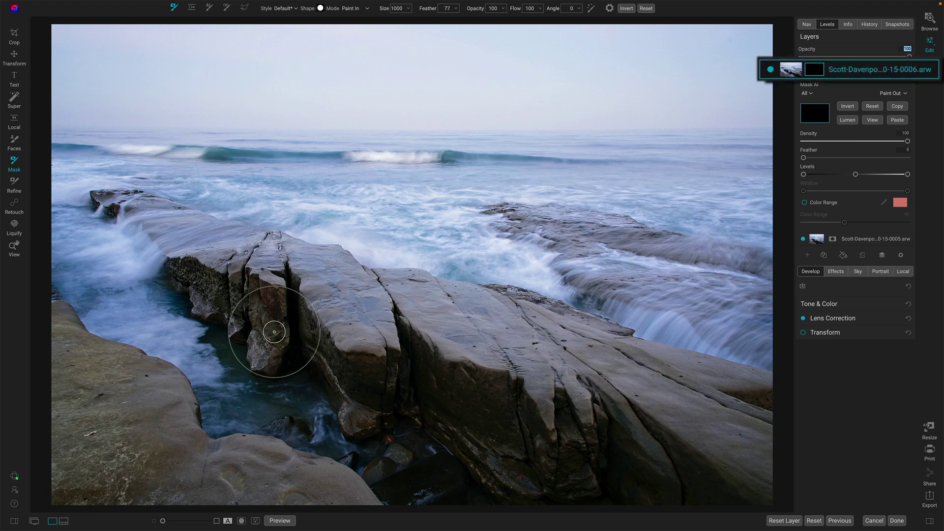
mouse_move(274, 332)
mouse_down()
mouse_move(231, 335)
mouse_move(212, 383)
mouse_move(244, 424)
mouse_move(390, 442)
mouse_move(446, 468)
mouse_move(609, 497)
mouse_move(400, 488)
mouse_move(541, 467)
mouse_move(309, 402)
mouse_move(391, 374)
mouse_up()
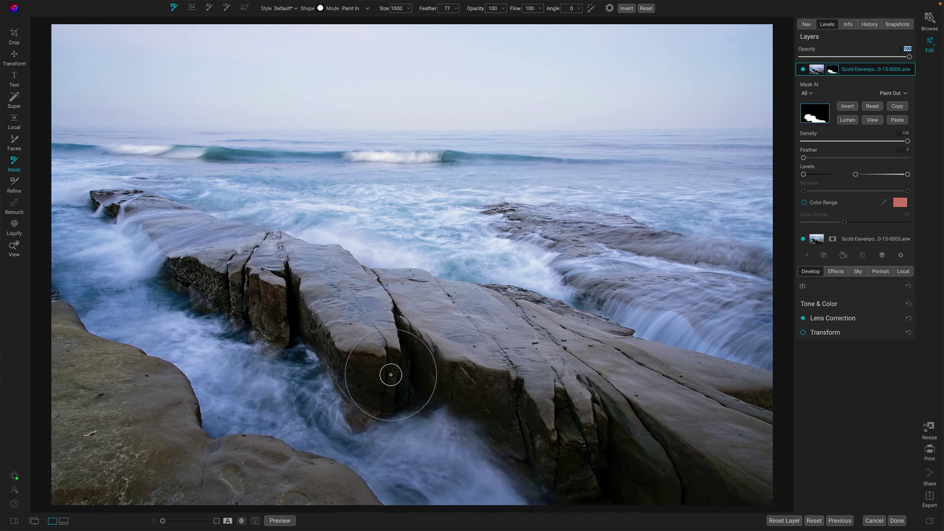